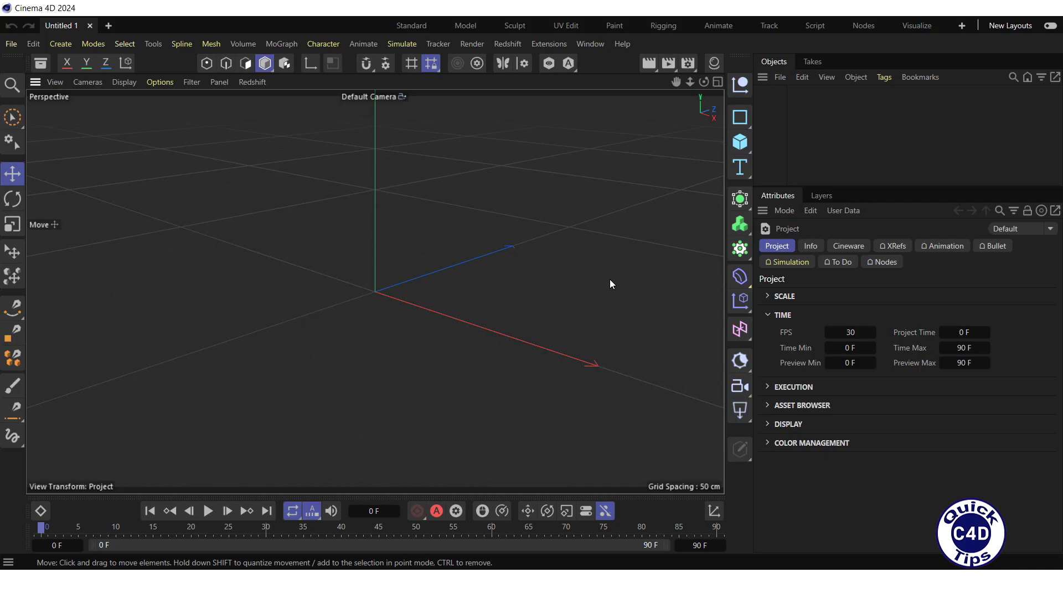
Add a Helix spline with 2000° End Angle and 400 cm Height, oriented in the XZ plane
left_click(743, 118)
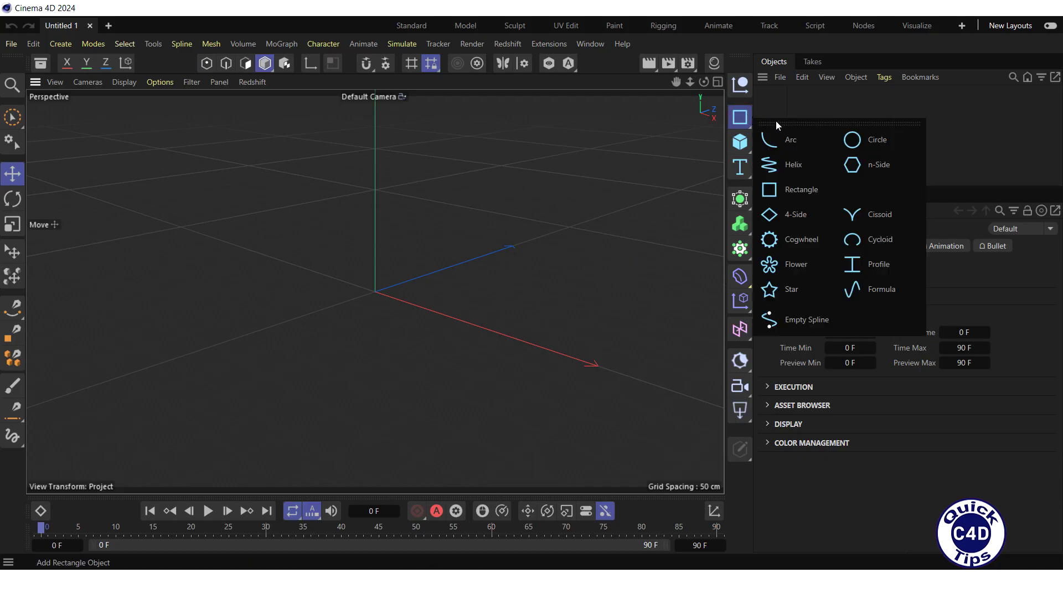
left_click(791, 171)
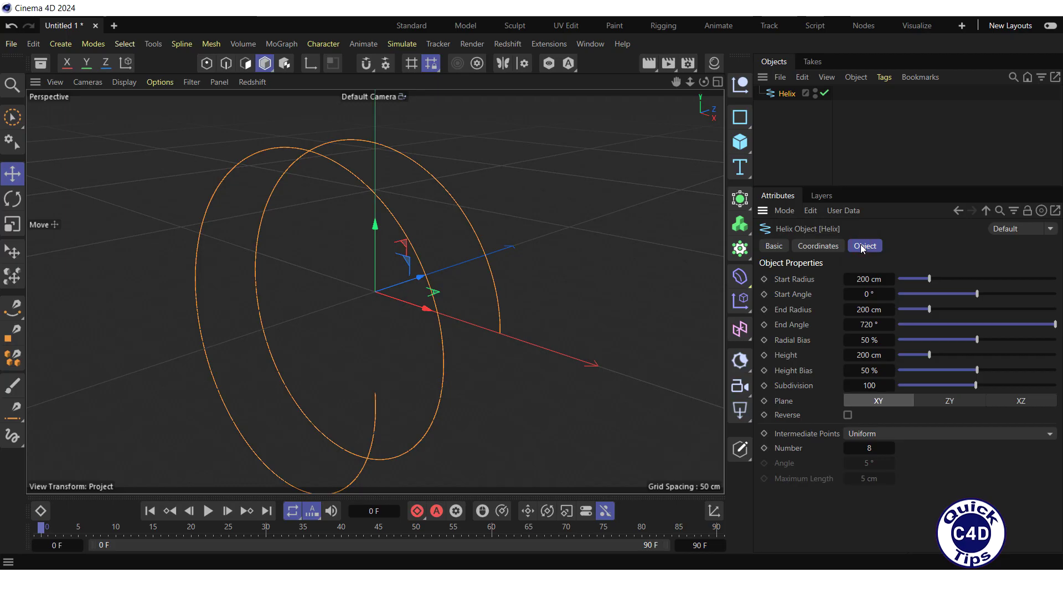
double_click(870, 325)
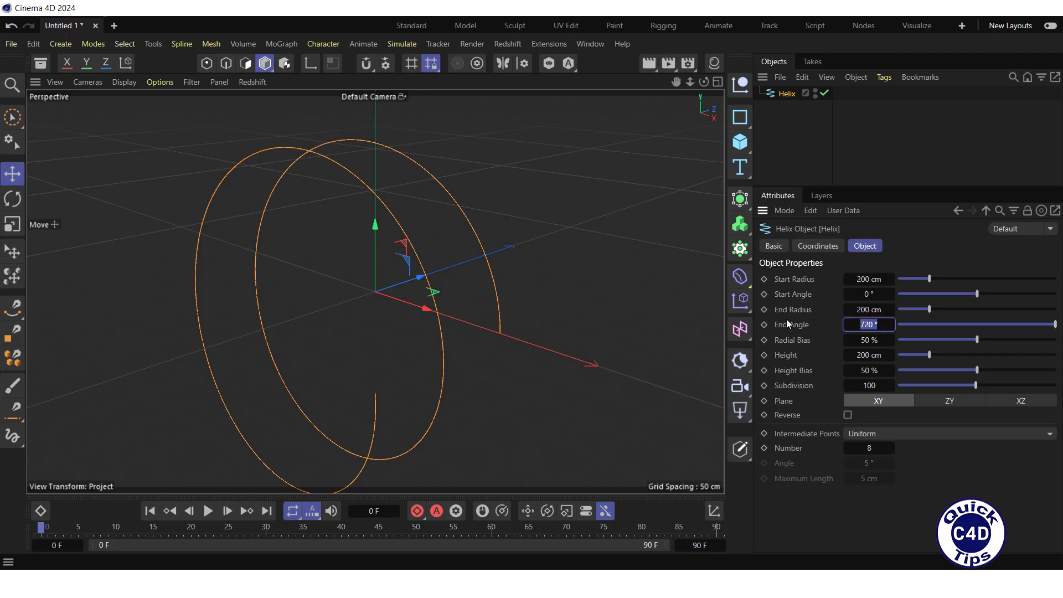
type("2000")
key("Return")
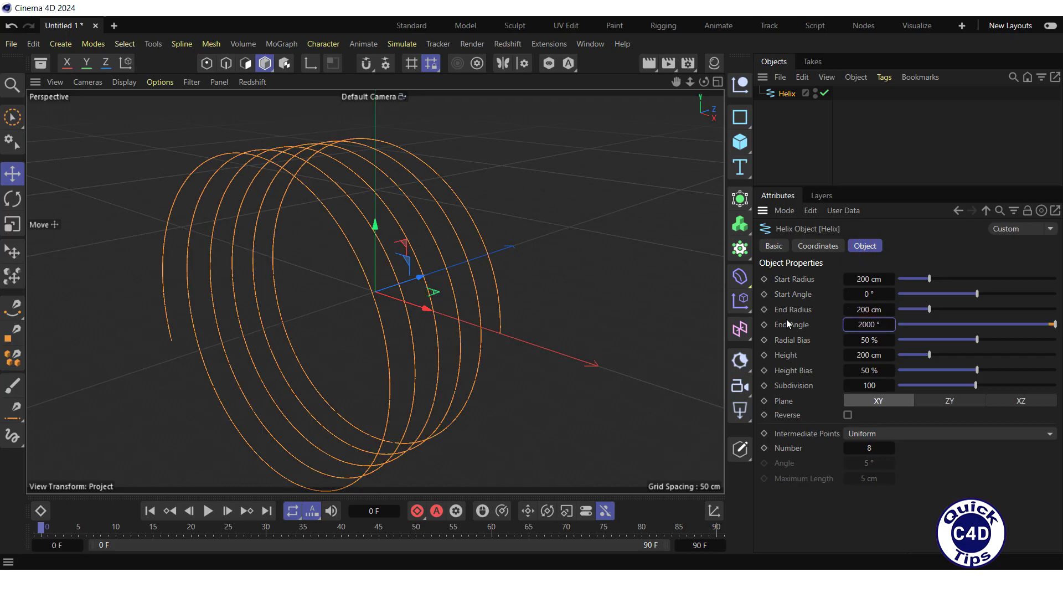
double_click(854, 355)
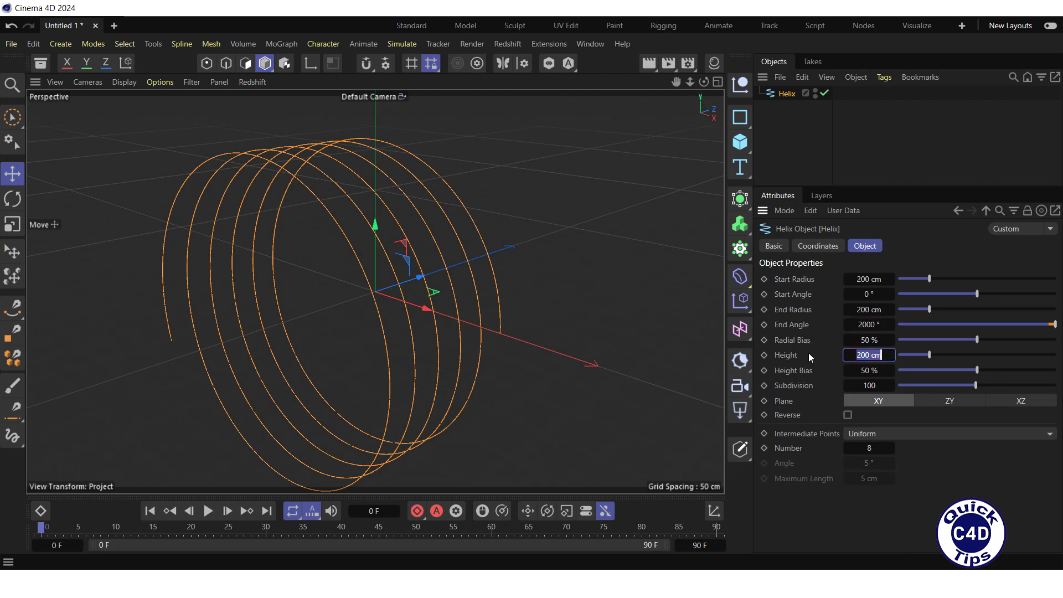
type("400")
key("Return")
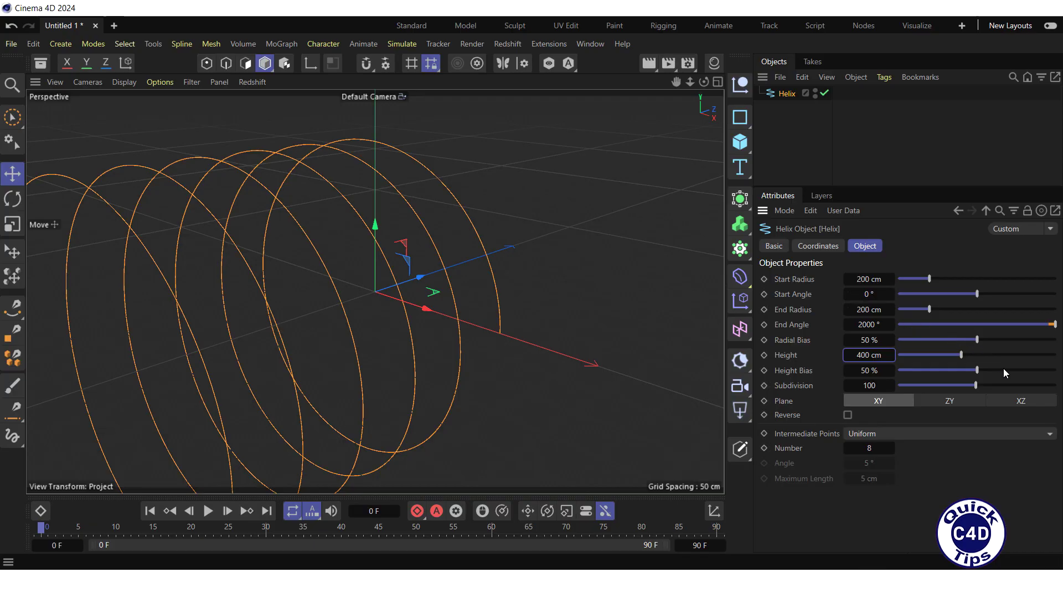
left_click(1007, 397)
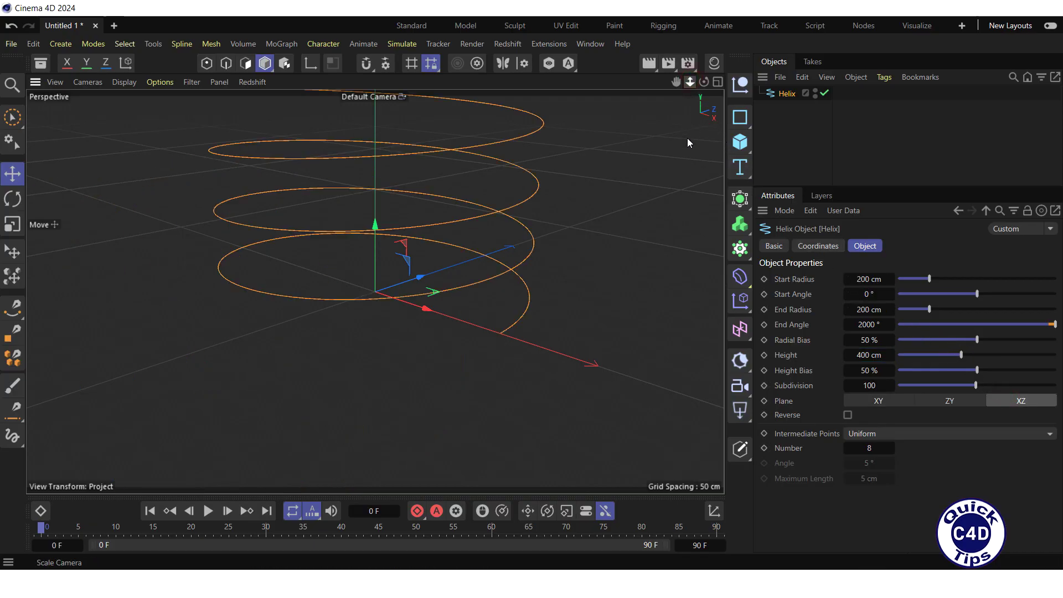
left_click_drag(690, 81, 679, 108)
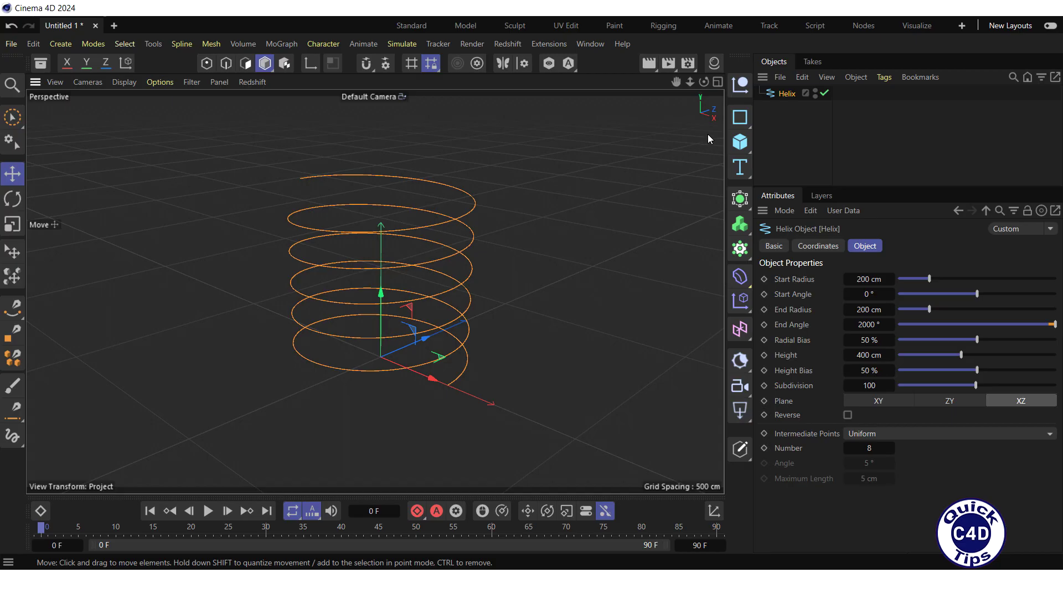
Add a Circle spline and set its Radius to 10 cm
left_click(740, 119)
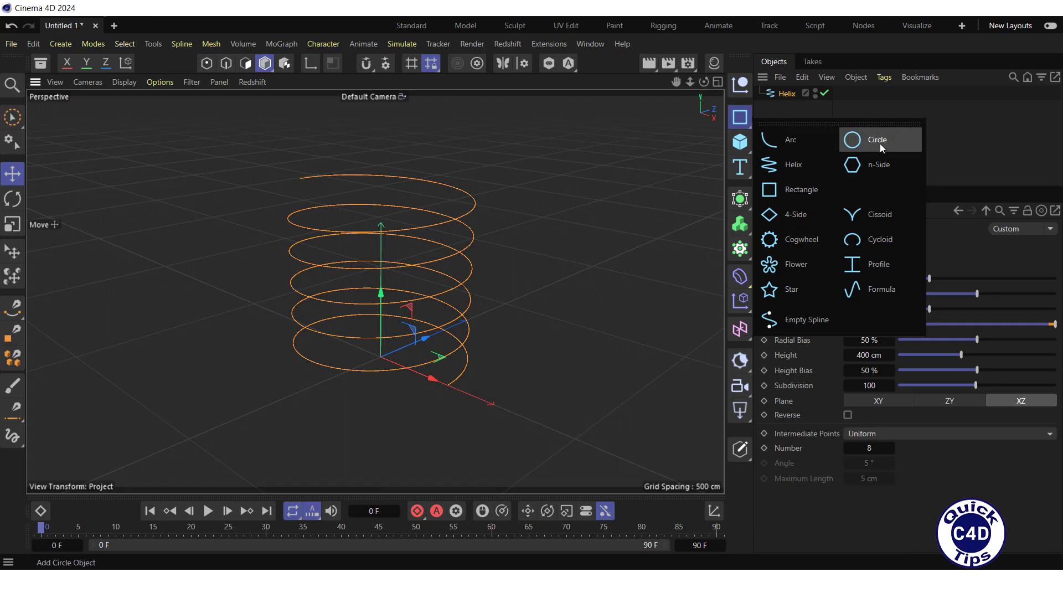
left_click(880, 147)
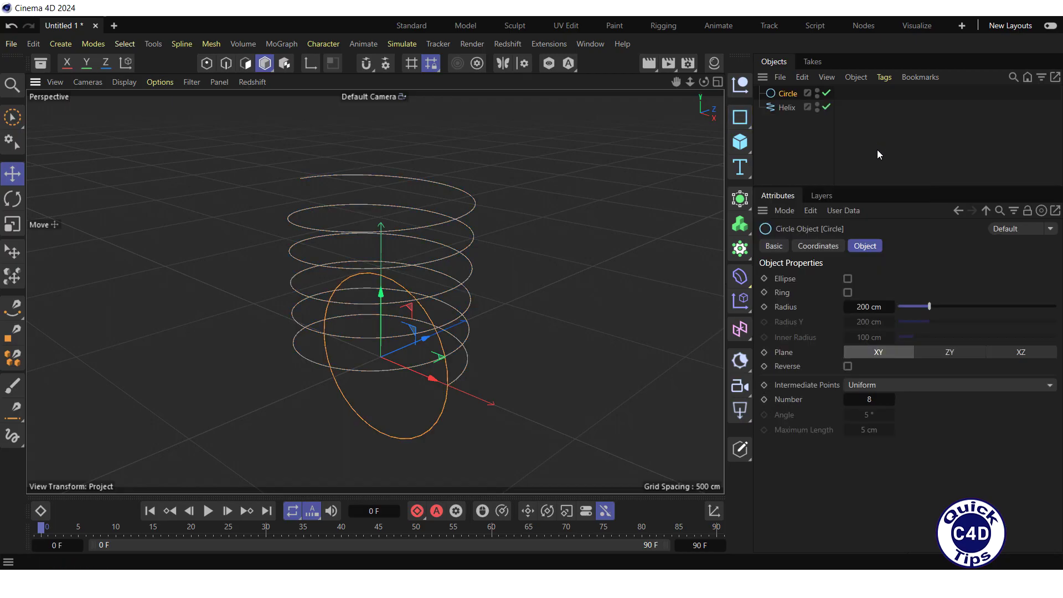
left_click(865, 246)
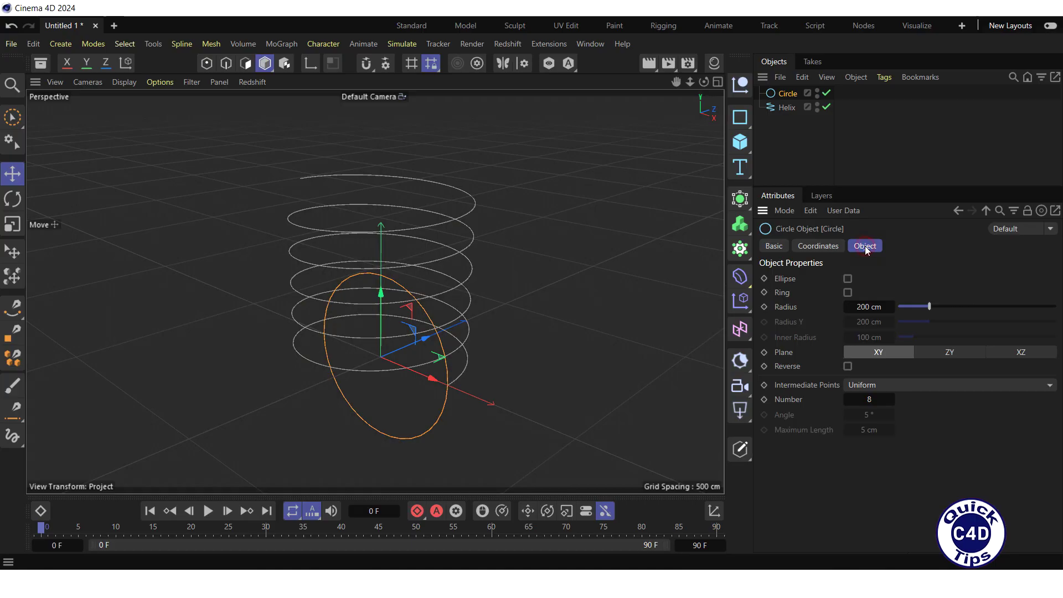
left_click(867, 306)
type("10")
key("Return")
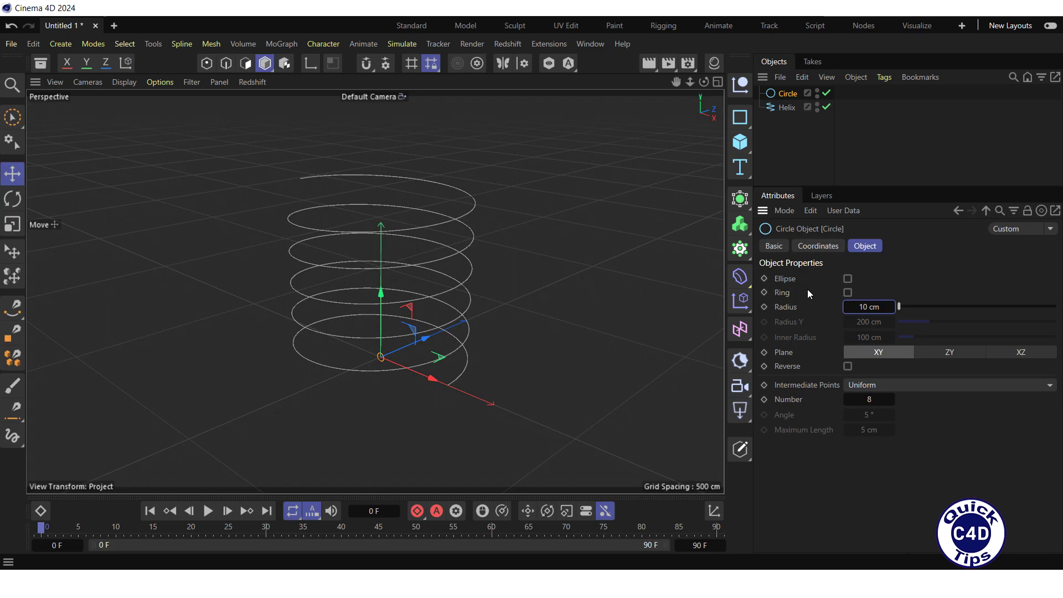
Add a Sweep generator and nest the Circle and Helix under it
left_click(740, 199)
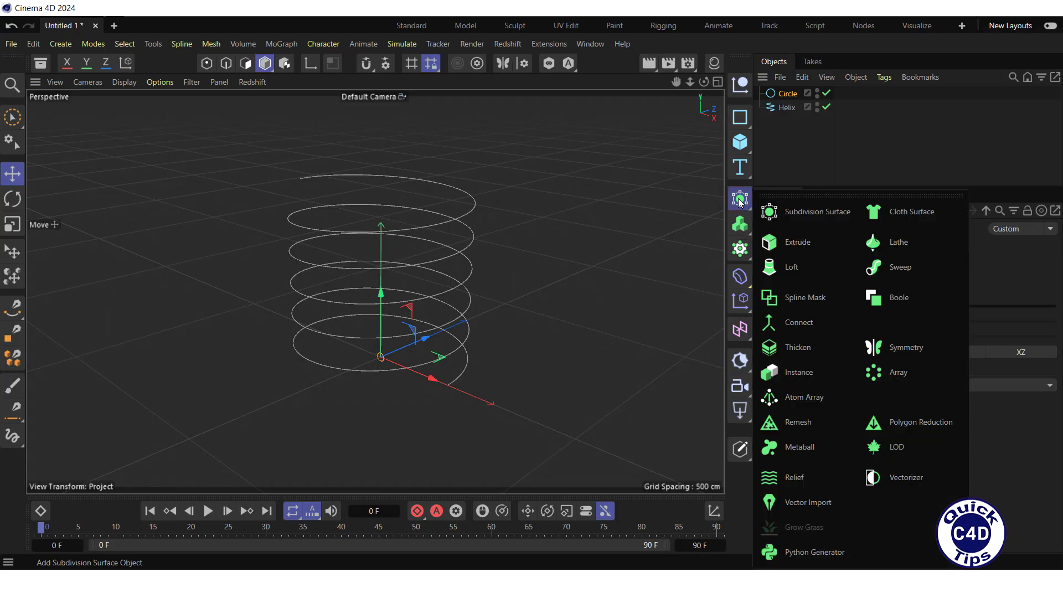
left_click(904, 269)
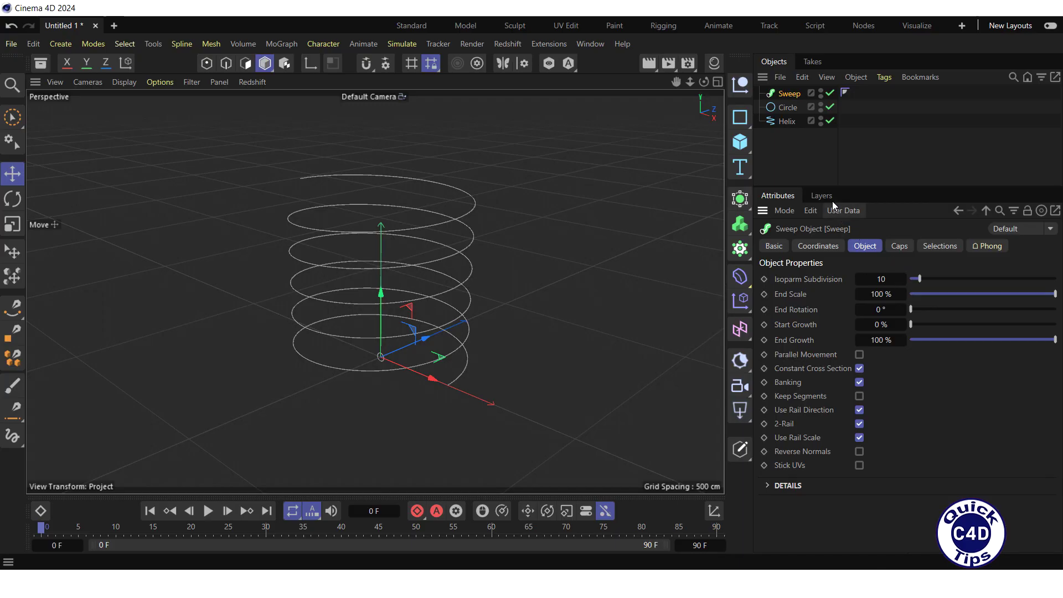
mouse_move(788, 109)
left_mouse_down()
mouse_move(791, 96)
mouse_move(796, 115)
left_mouse_up()
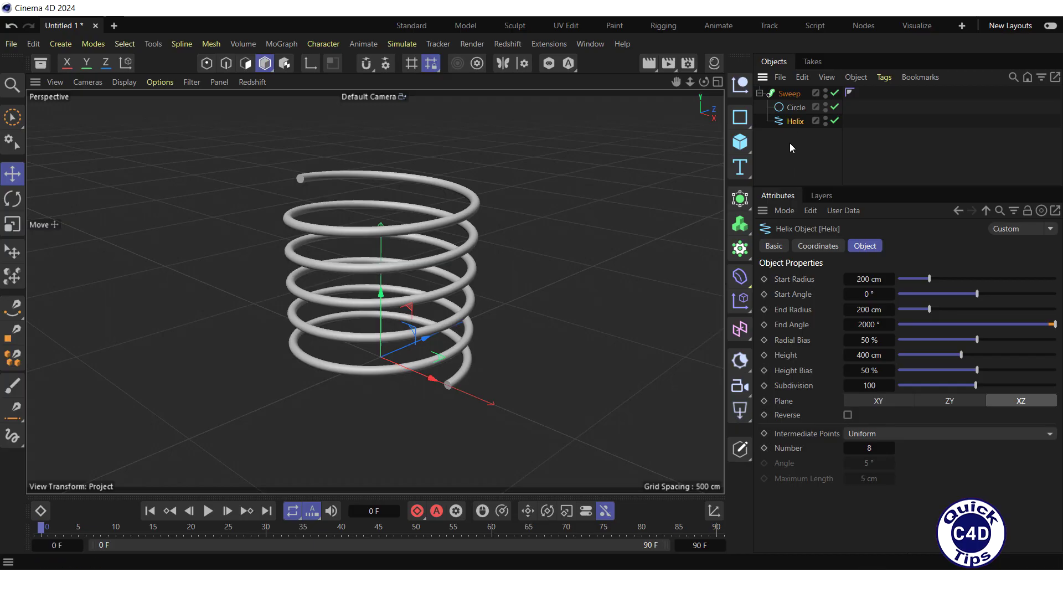
Add a Squash & Stretch deformer inside the Sweep and fit its Top and Bottom to ±209.959 cm
left_click(740, 277)
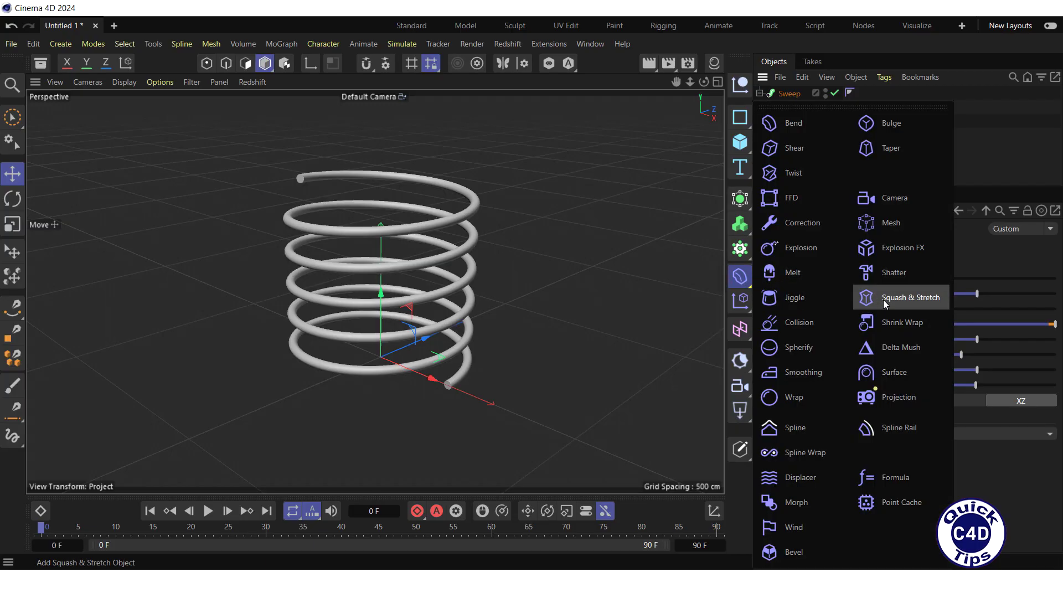
left_click(908, 304)
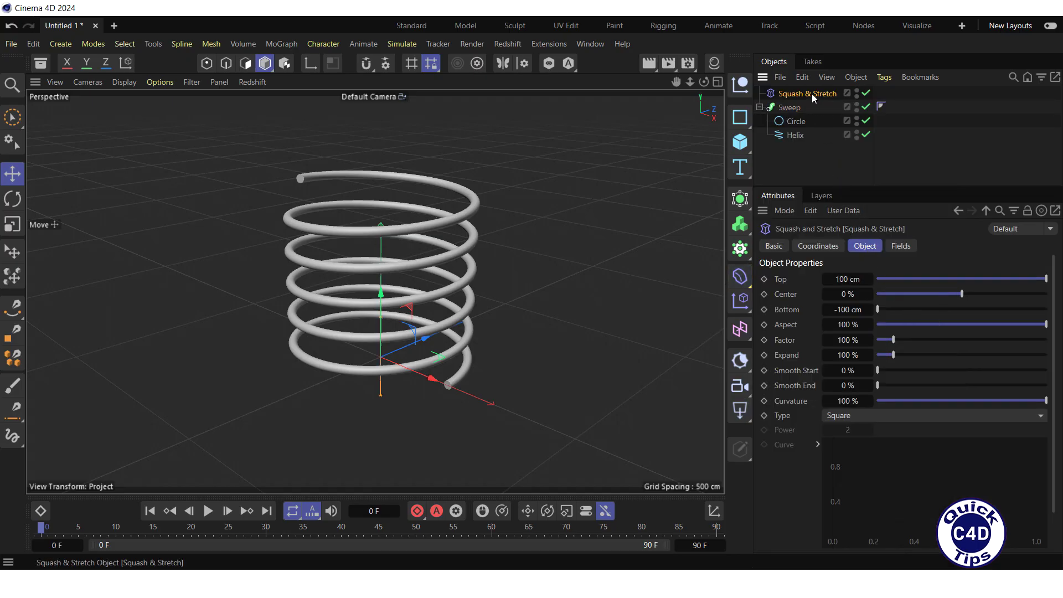
left_click_drag(812, 93, 806, 141)
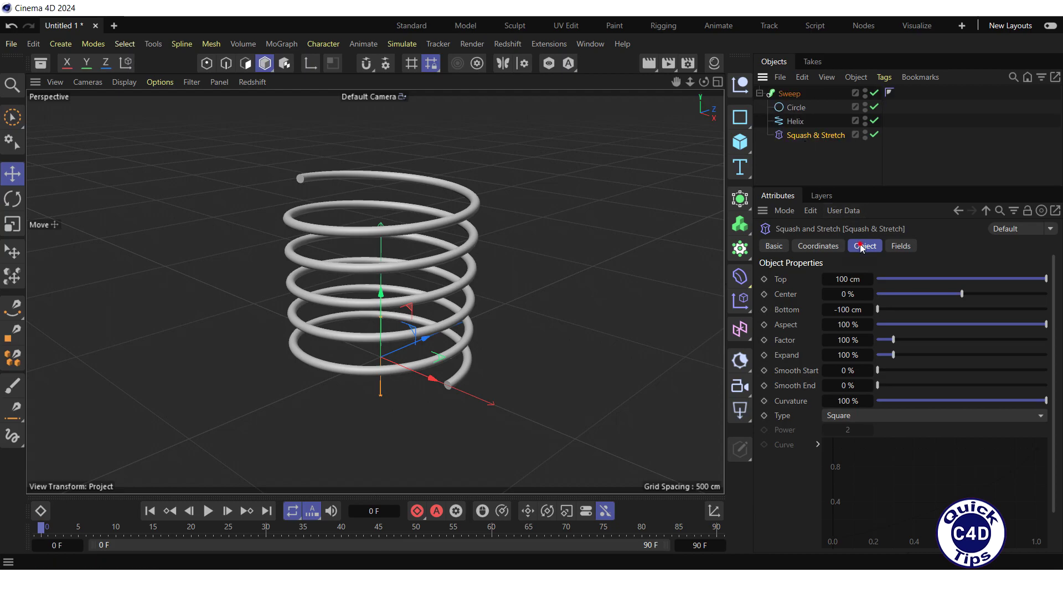
left_click_drag(1053, 321, 1057, 380)
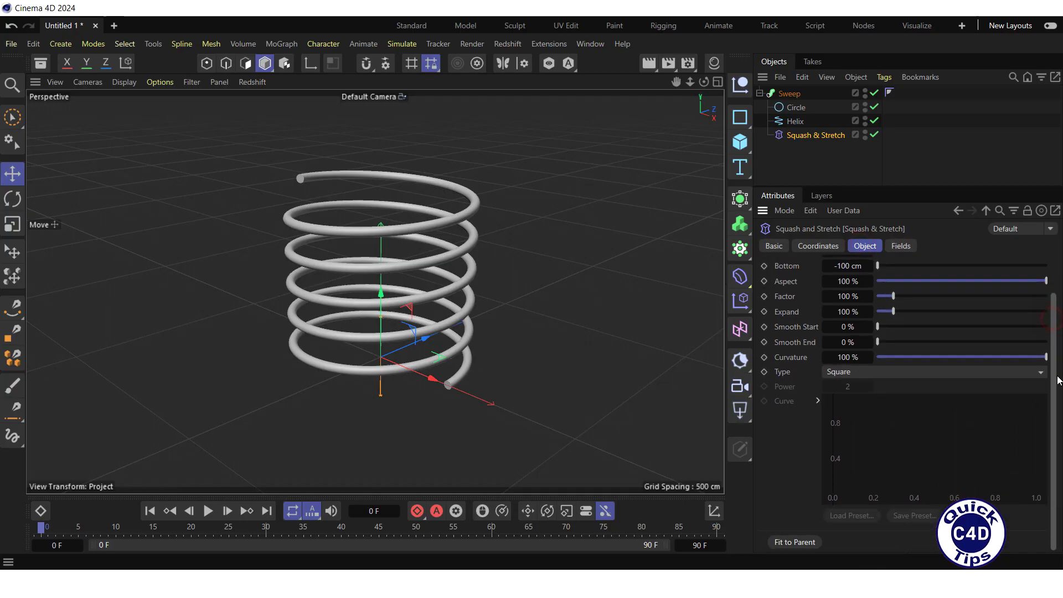
left_click(796, 545)
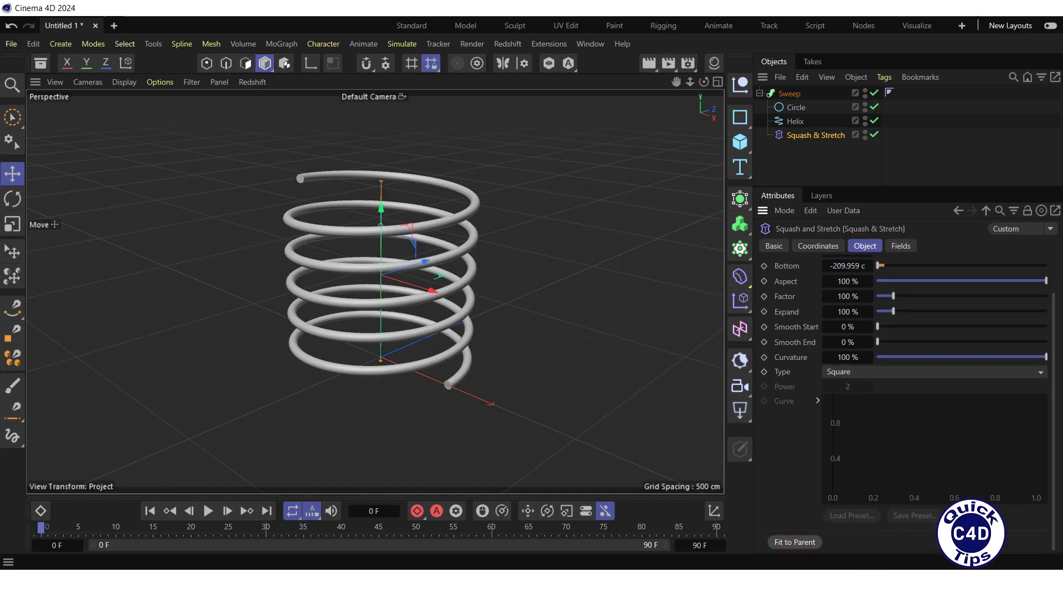
scroll(1049, 523, "up", 2)
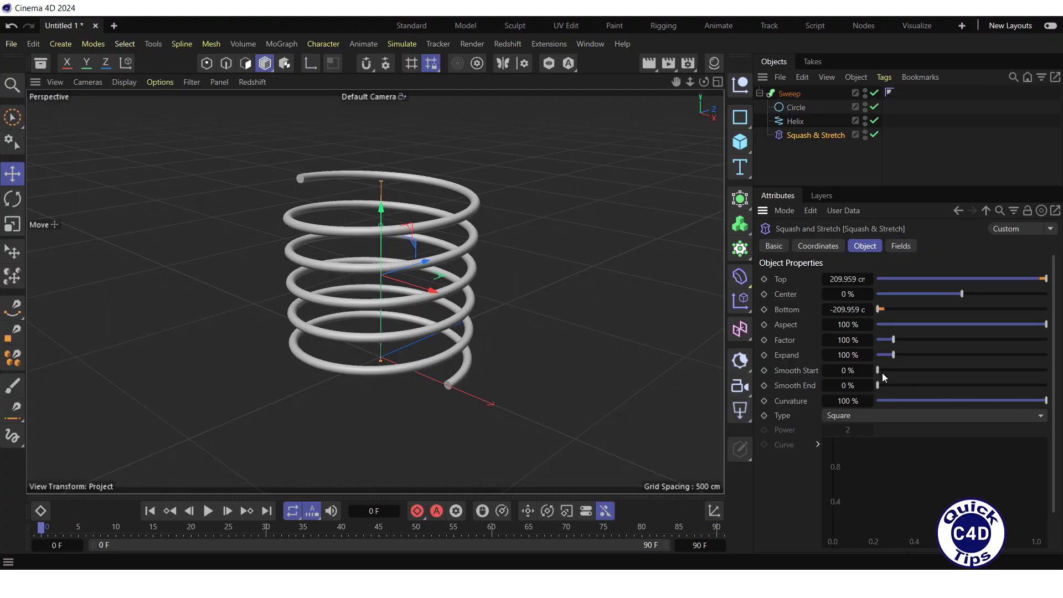
Keyframe Factor at 100% on frame 0 and at 120% on frames 20 and 80
left_click(765, 342)
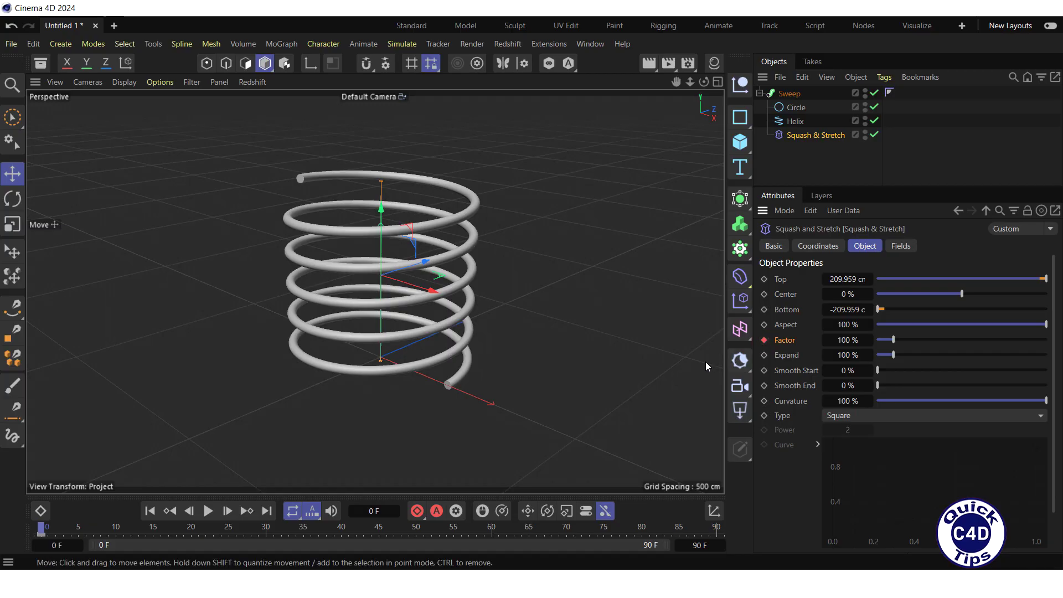
left_click_drag(50, 525, 192, 541)
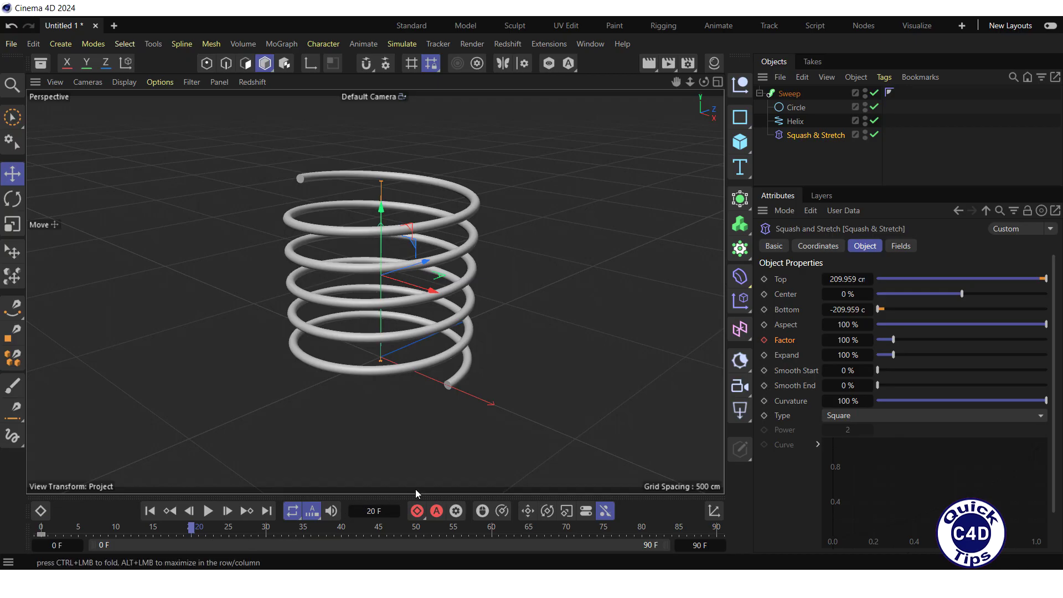
left_click(844, 341)
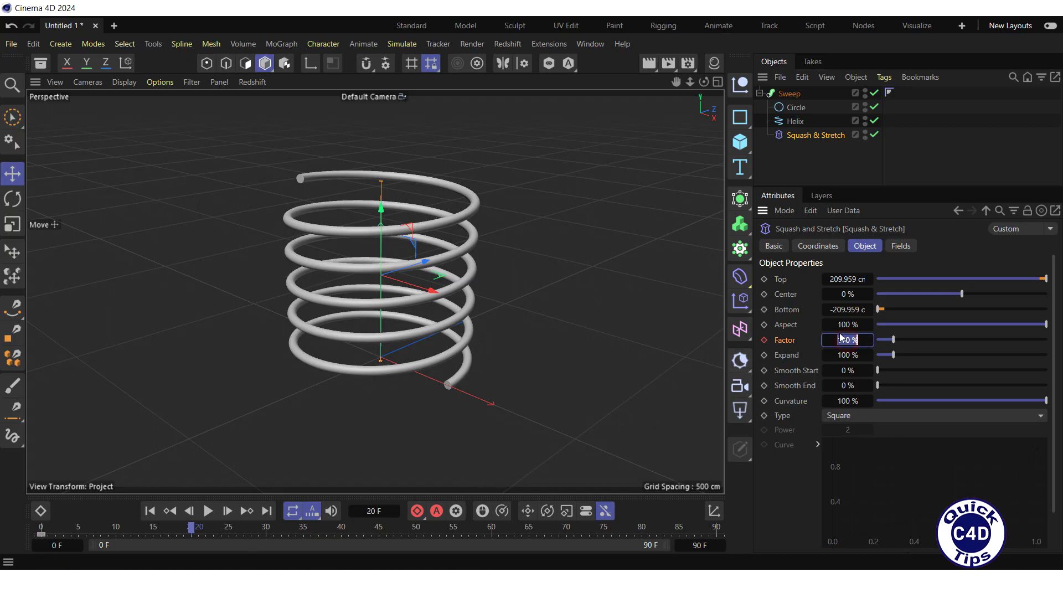
type("120")
key("Return")
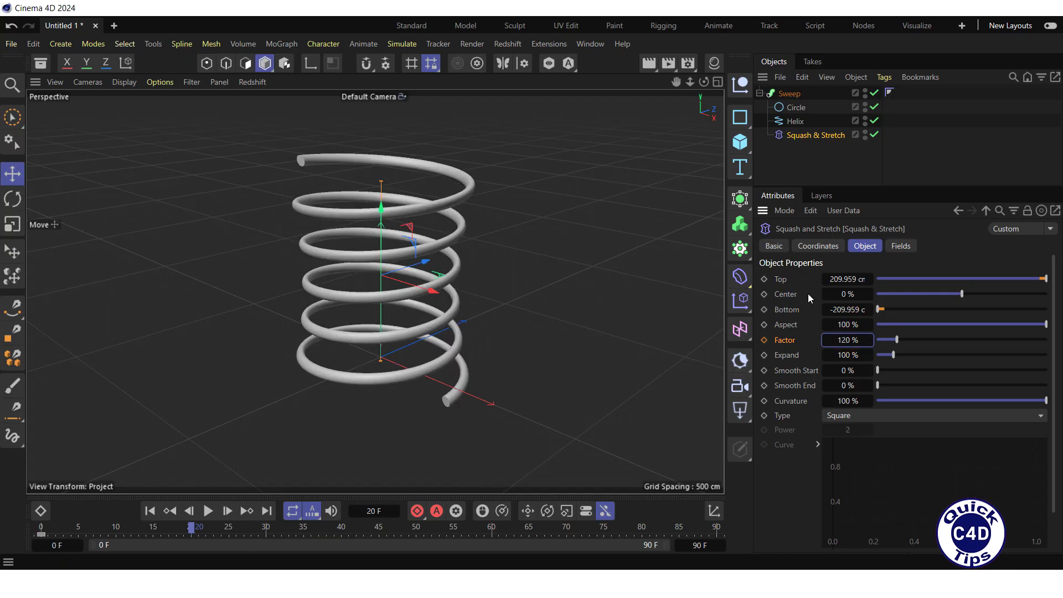
left_click(765, 342)
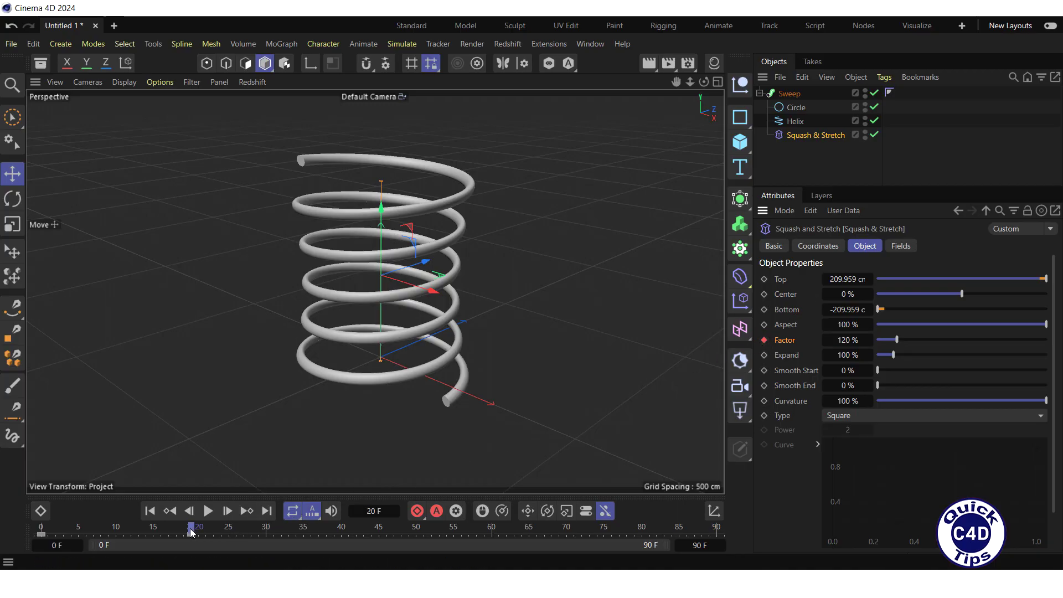
left_click(498, 531)
left_click(765, 340)
Extend the animation to 160 frames and set Factor back to 100% at frame 100
left_click(699, 546)
type("160")
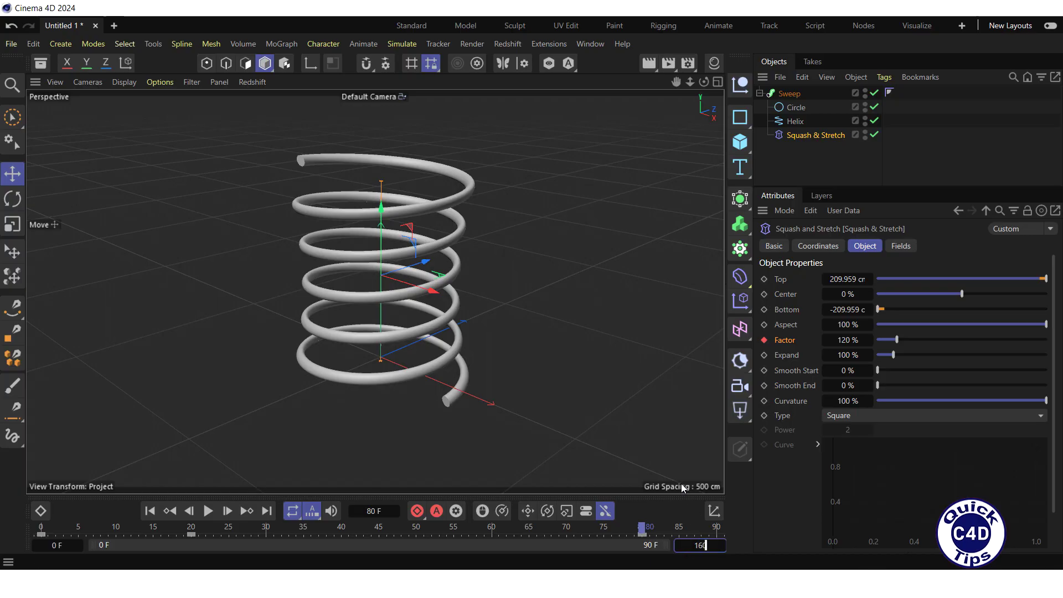
key("Return")
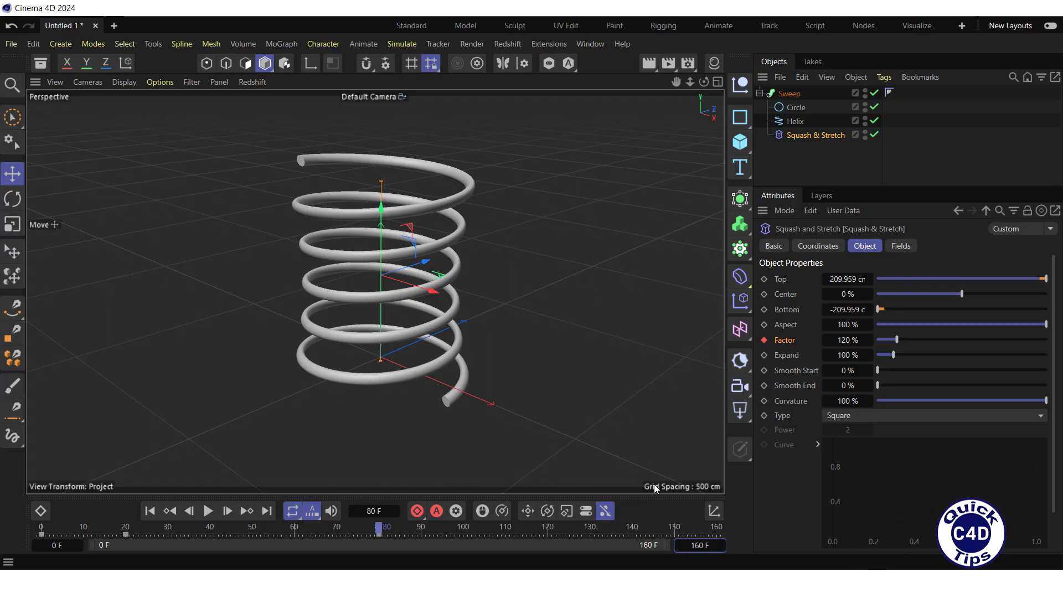
left_click_drag(380, 530, 463, 537)
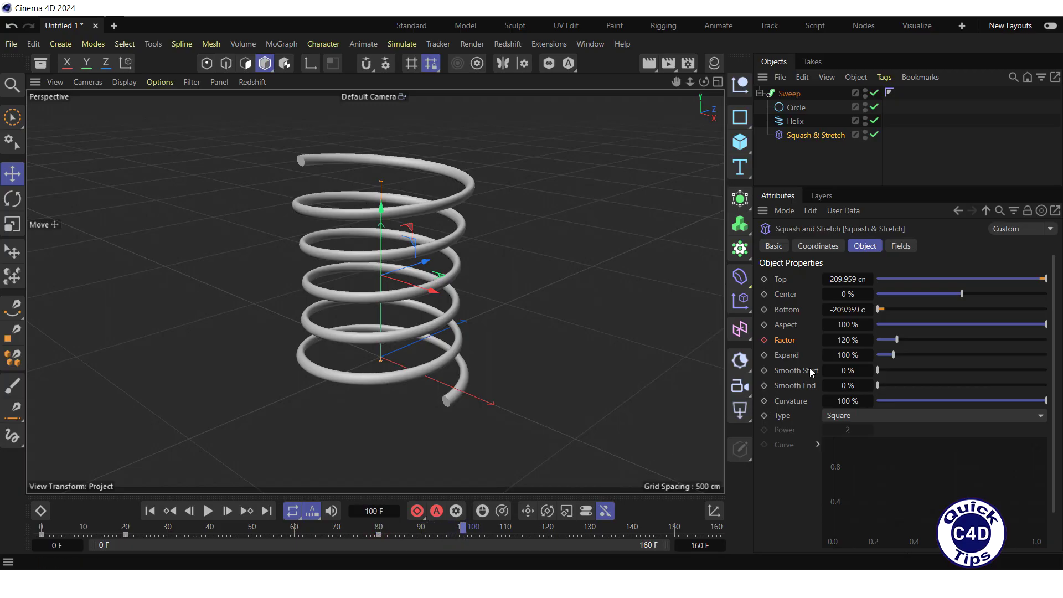
left_click(839, 343)
type("100")
key("Return")
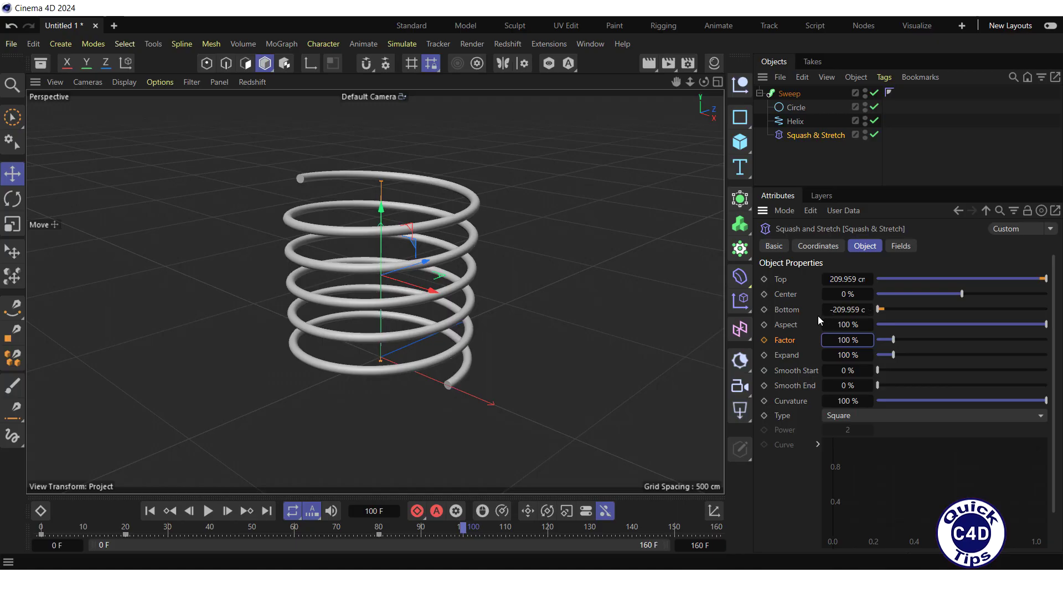
Key the 100% Factor on frame 100, then play the animation once and return to frame 0
left_click(765, 341)
left_click(152, 512)
left_click(208, 511)
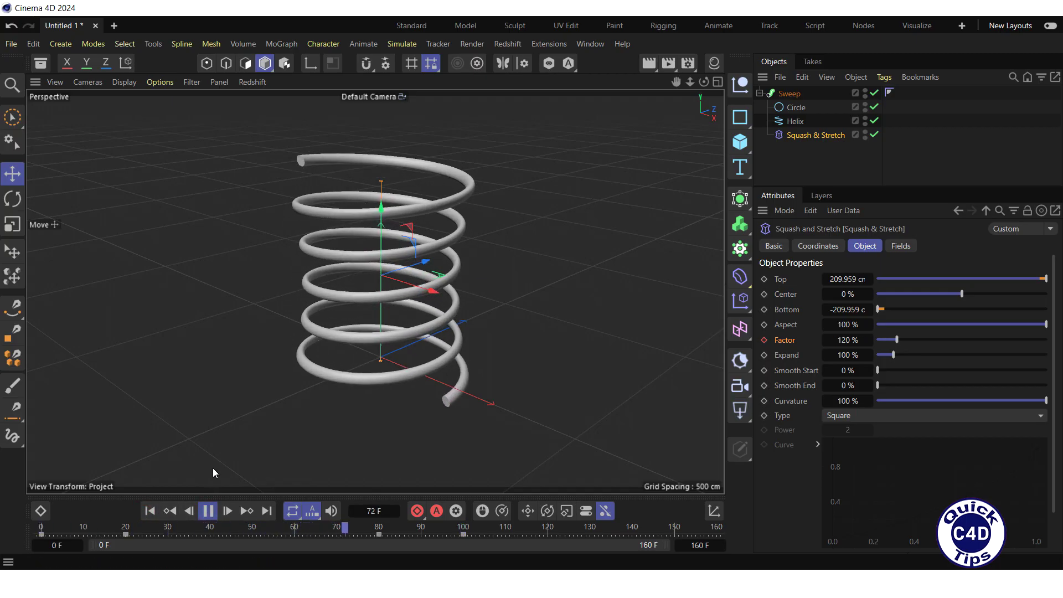
left_click(208, 511)
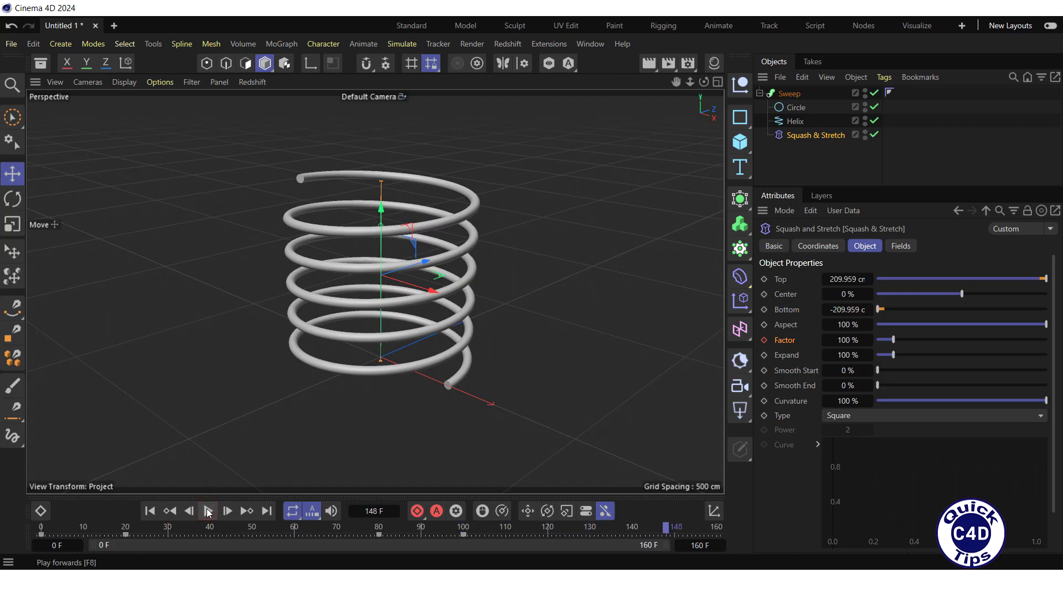
left_click(149, 510)
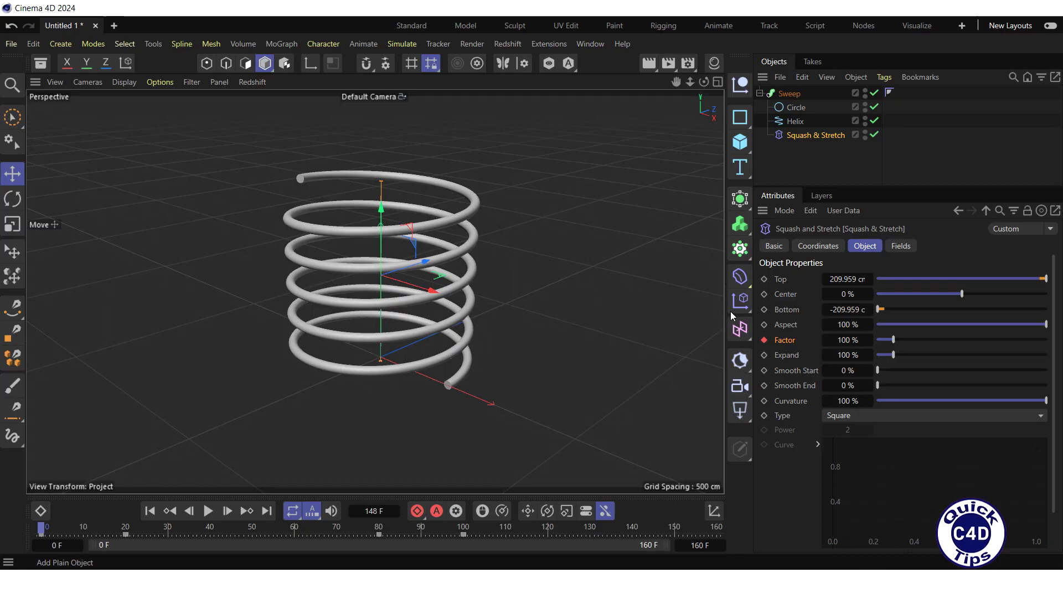
Add a Delay effector and place it in the Sweep below Squash & Stretch
left_click(743, 304)
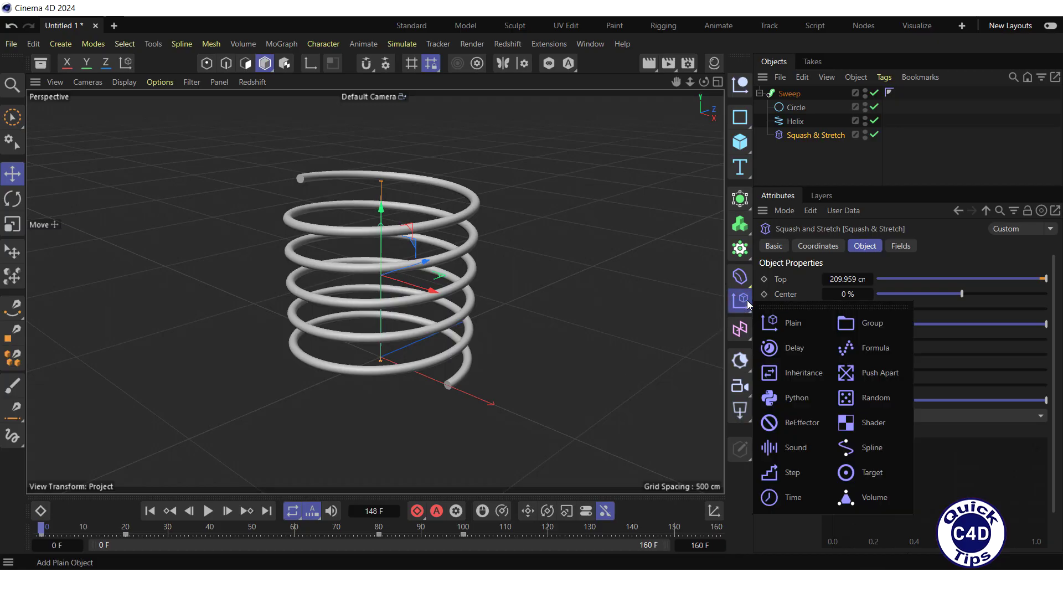
left_click(796, 347)
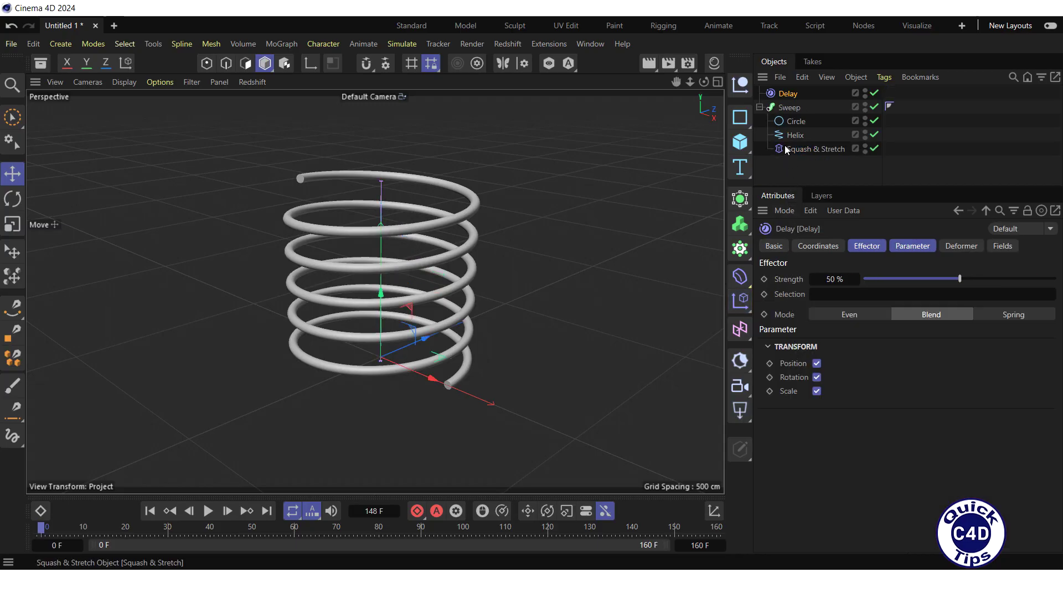
left_click_drag(790, 95, 800, 179)
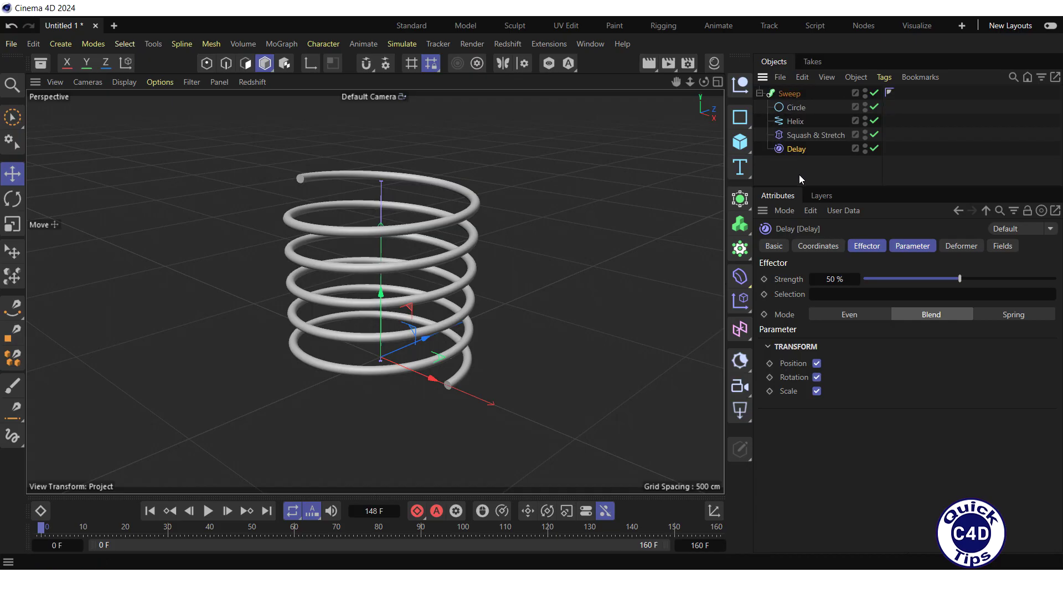
Set the Delay to 90% Strength, Spring mode and Point deformation
left_click(865, 246)
left_click(830, 278)
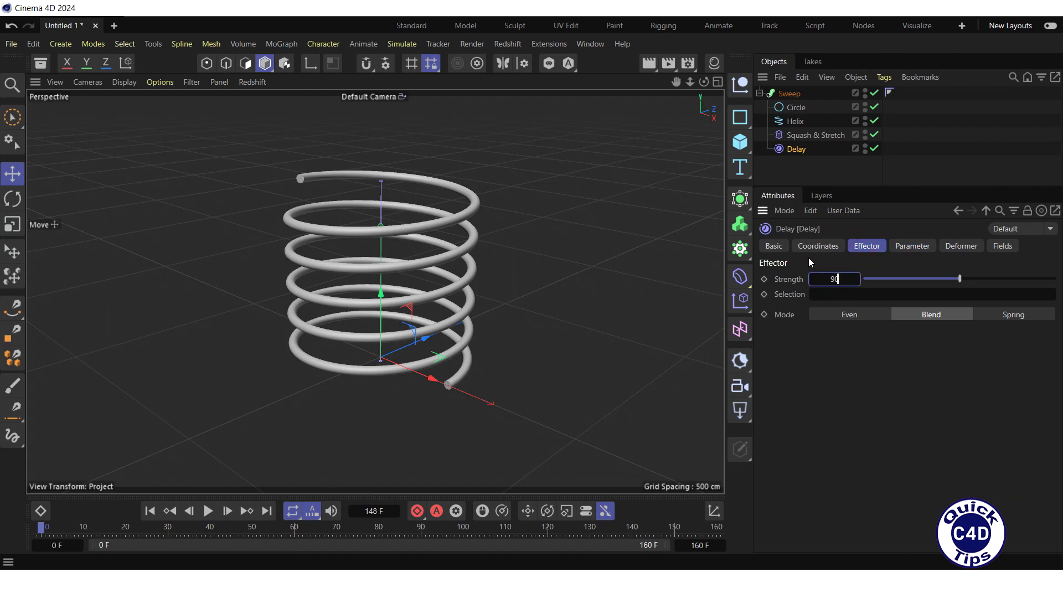
key("Return")
left_click(1003, 316)
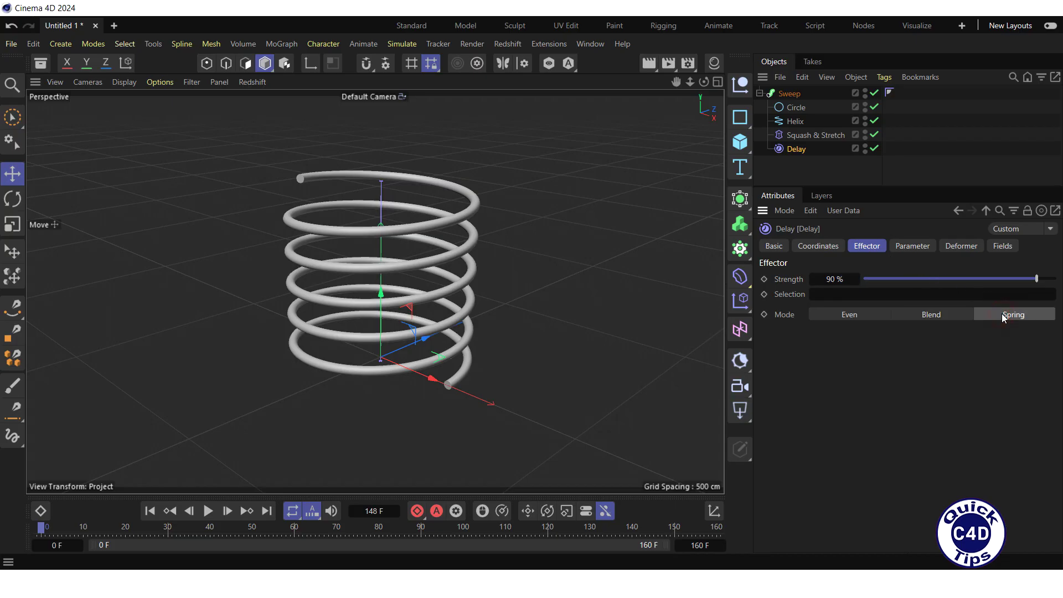
left_click(962, 249)
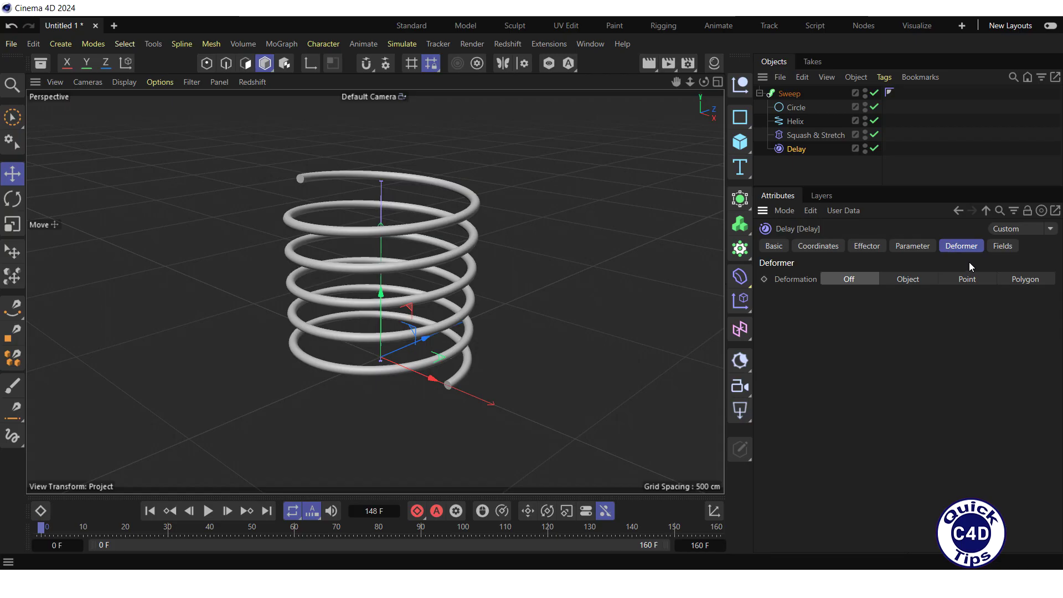
left_click(981, 279)
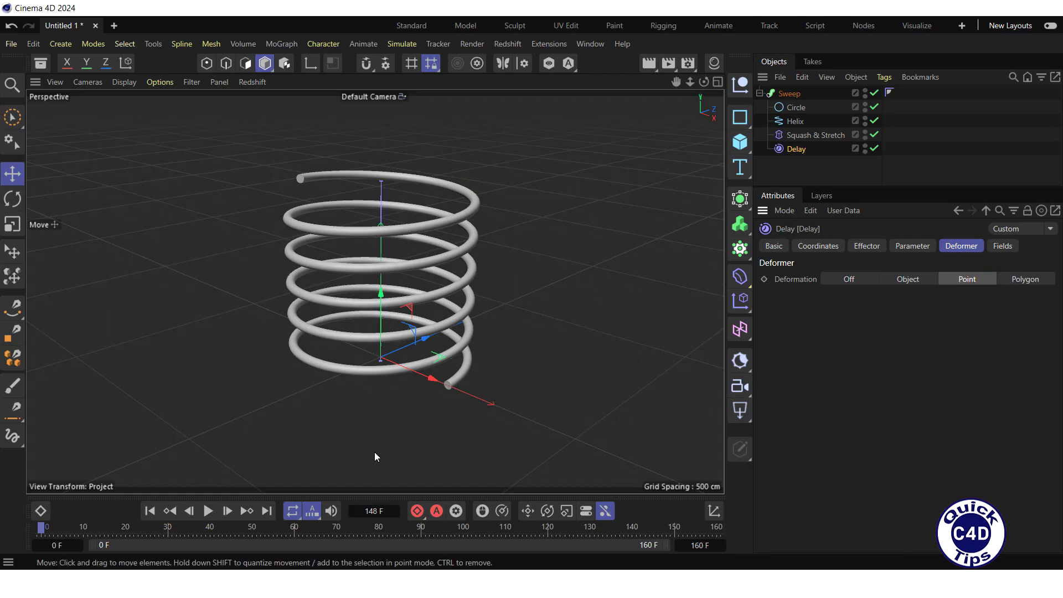
Play the animation to watch the spring stretch with its delayed wiggle
left_click(208, 511)
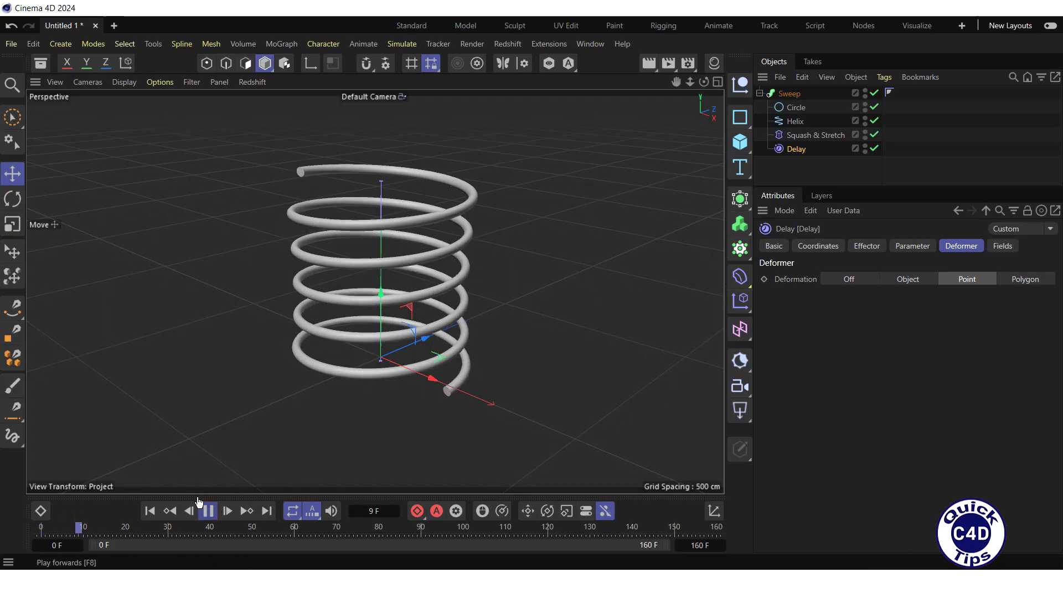